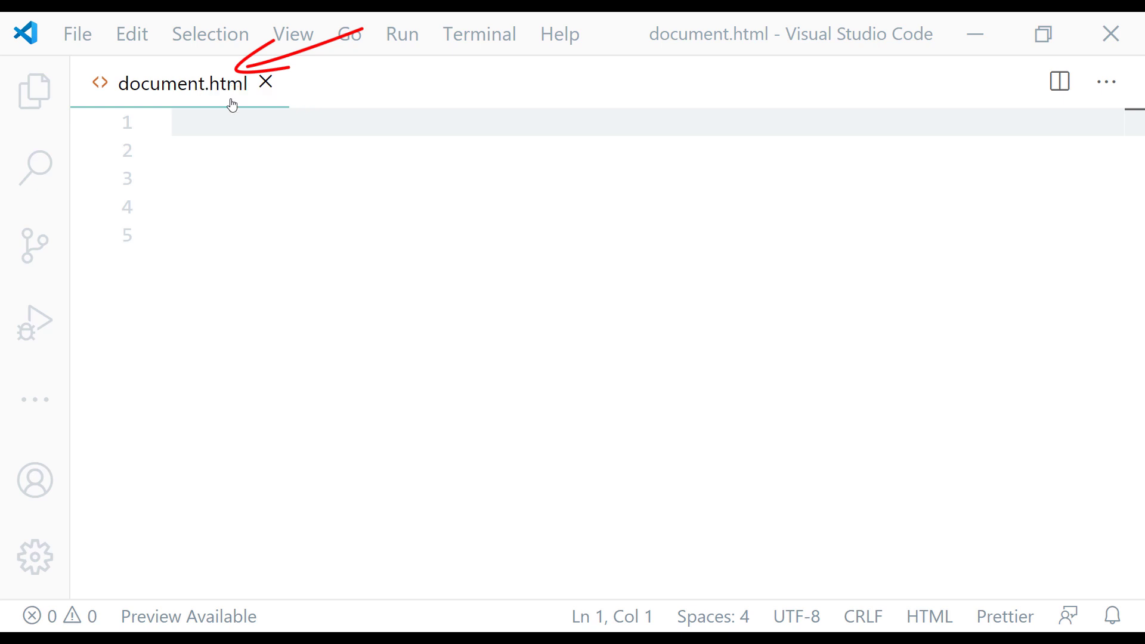
Start document.html with <!DOCTYPE html> and an <html lang="en"> opening tag
{"action": "left_click", "coordinate": [201, 121]}
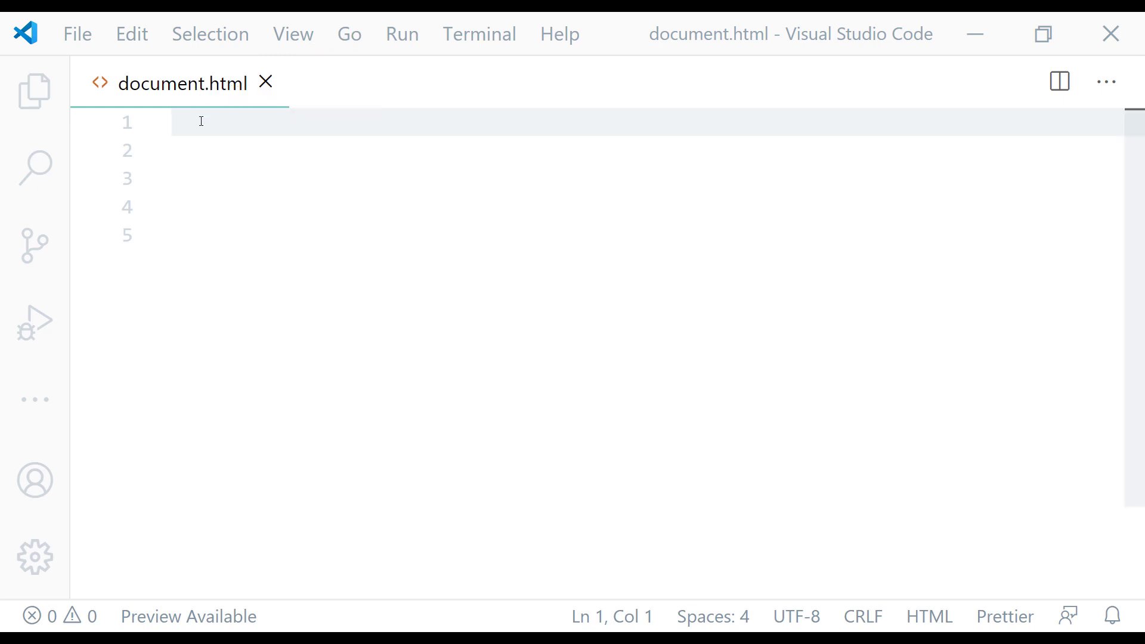
{"action": "type", "text": "<"}
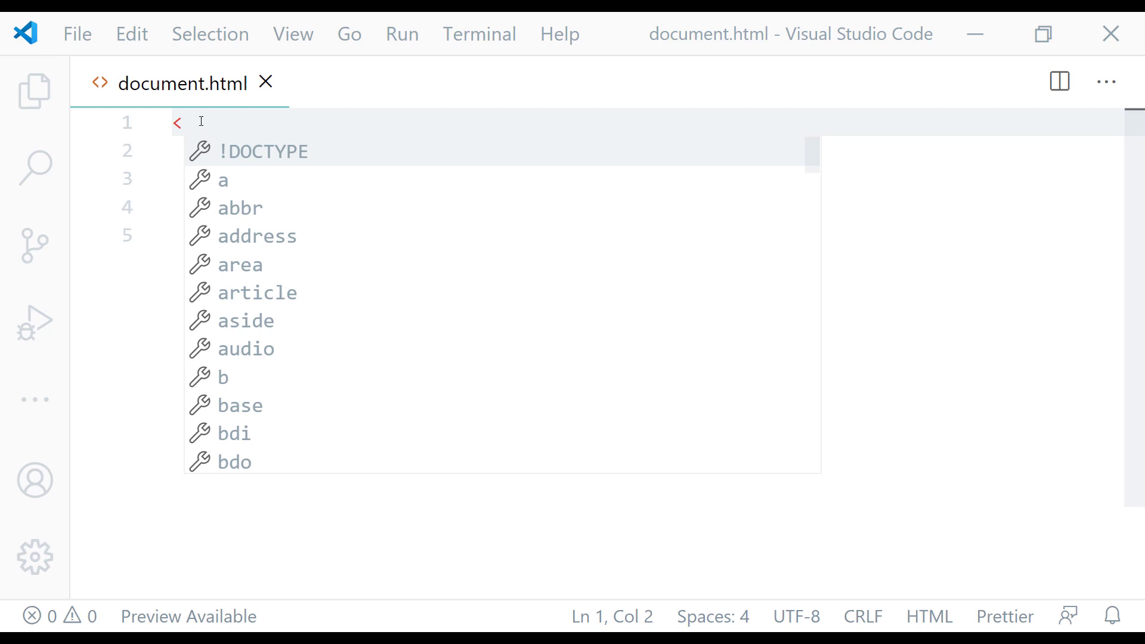
{"action": "type", "text": "!"}
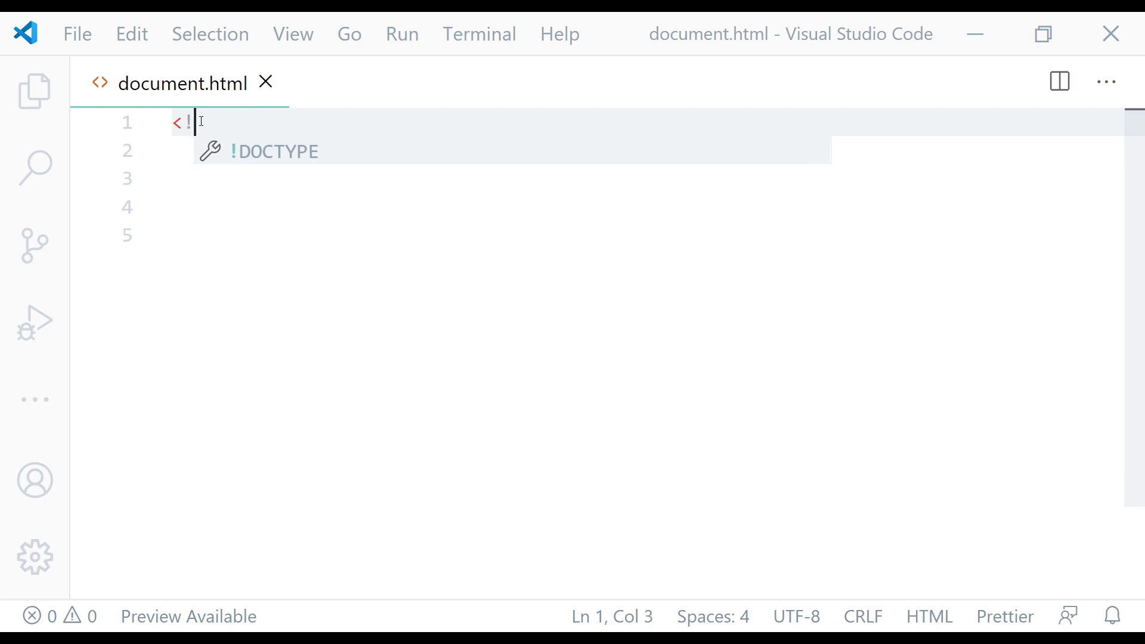
{"action": "type", "text": "DOCTYPE "}
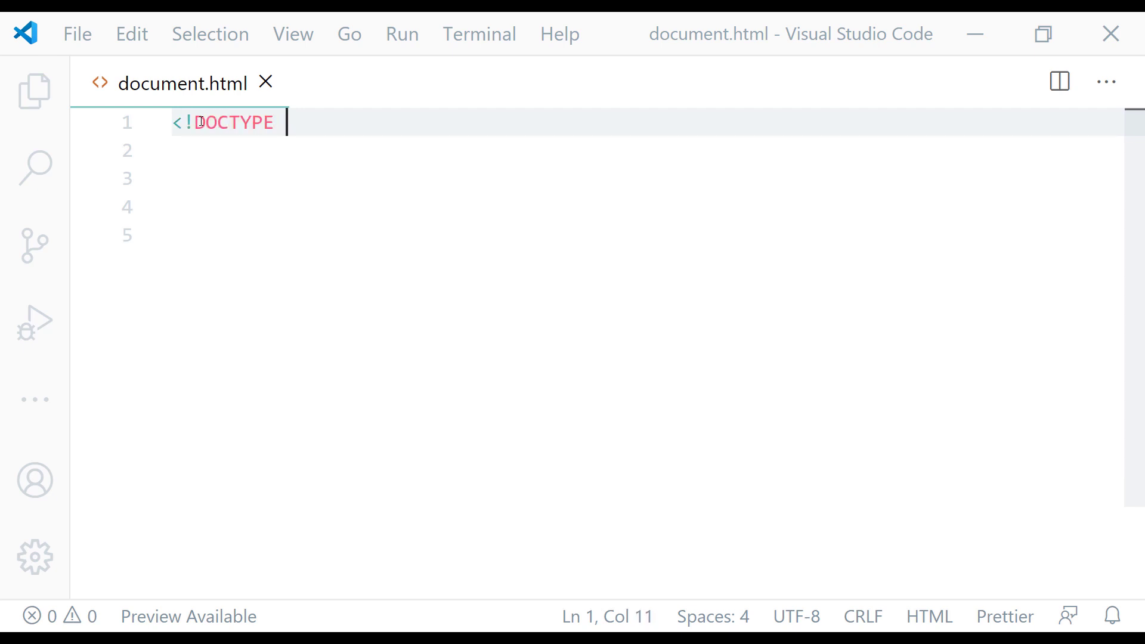
{"action": "type", "text": "html>"}
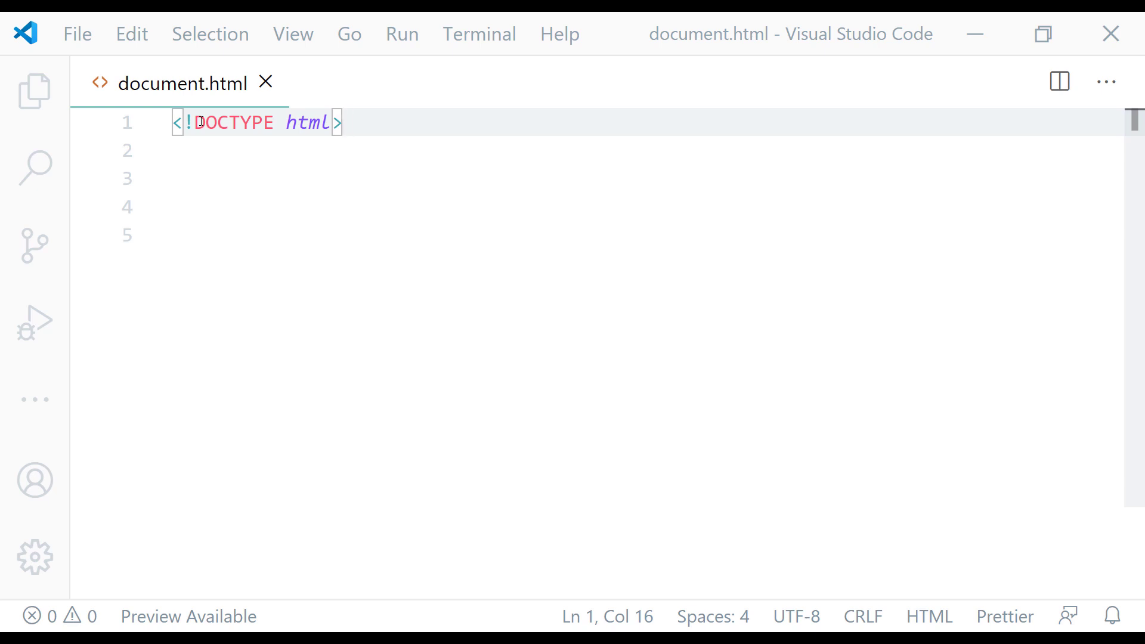
{"action": "key", "text": "Return"}
{"action": "type", "text": "<"}
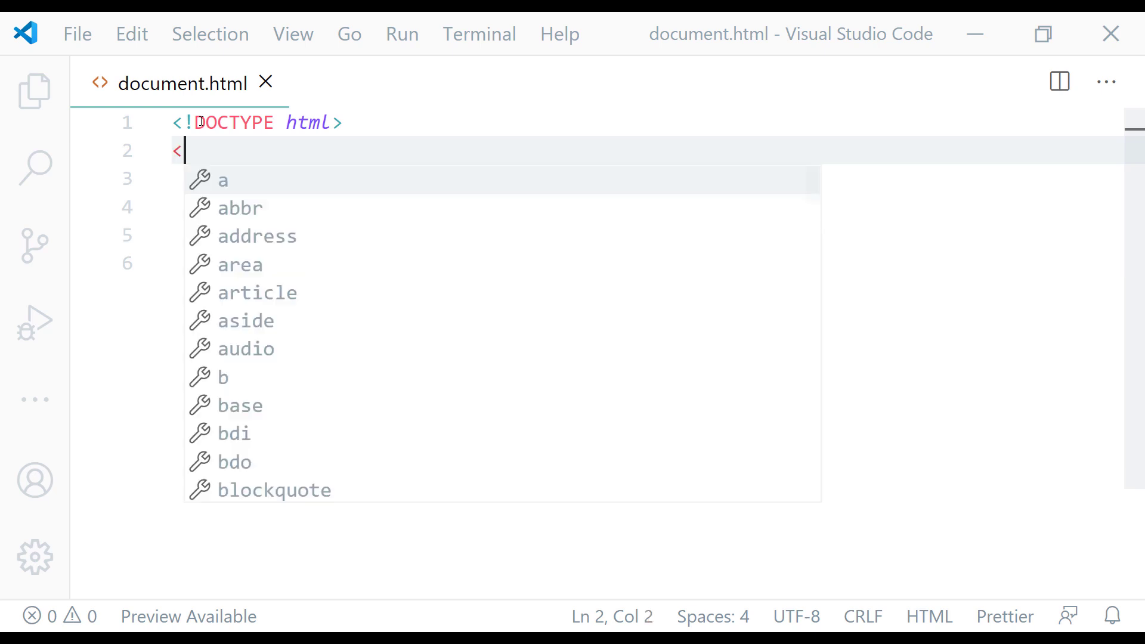
{"action": "type", "text": "html></html>"}
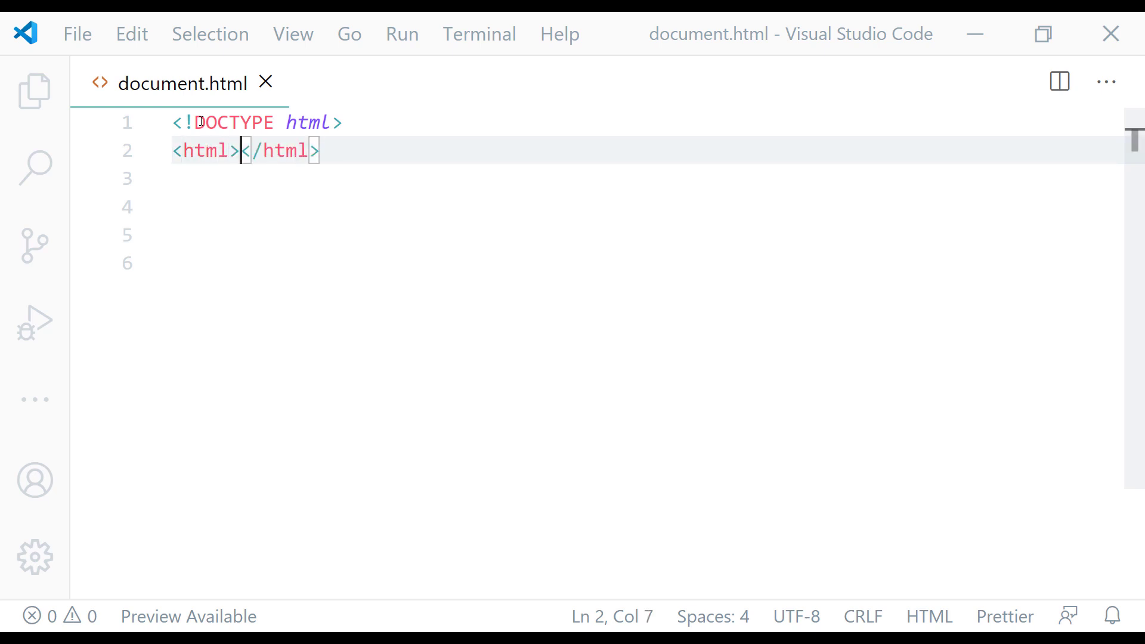
{"action": "key", "text": "Left"}
{"action": "type", "text": "l"}
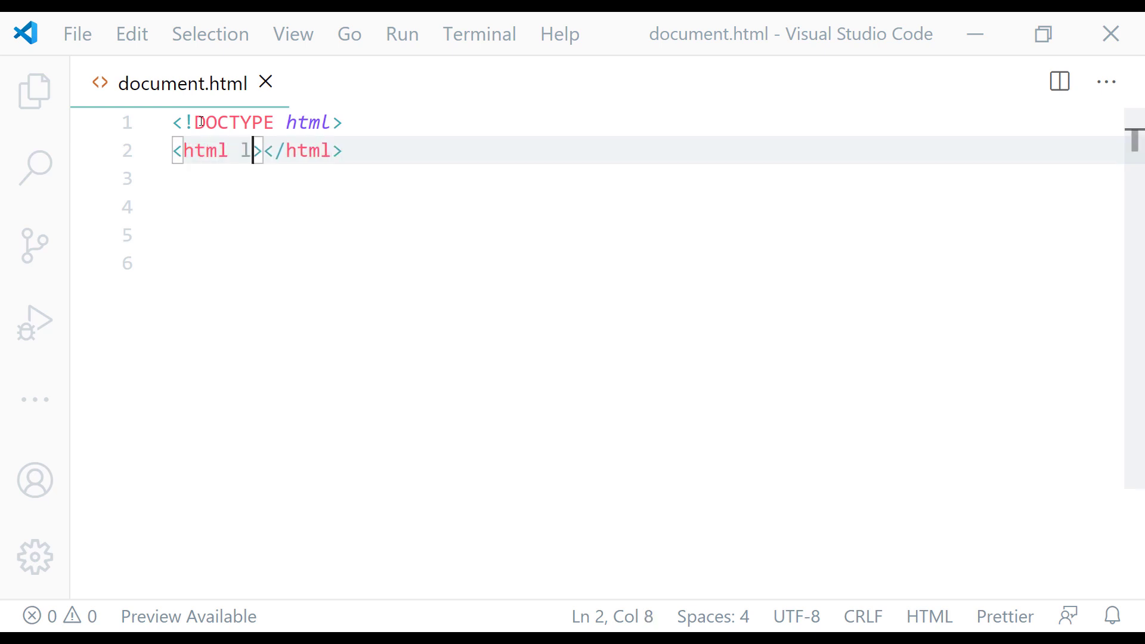
{"action": "type", "text": "ang="}
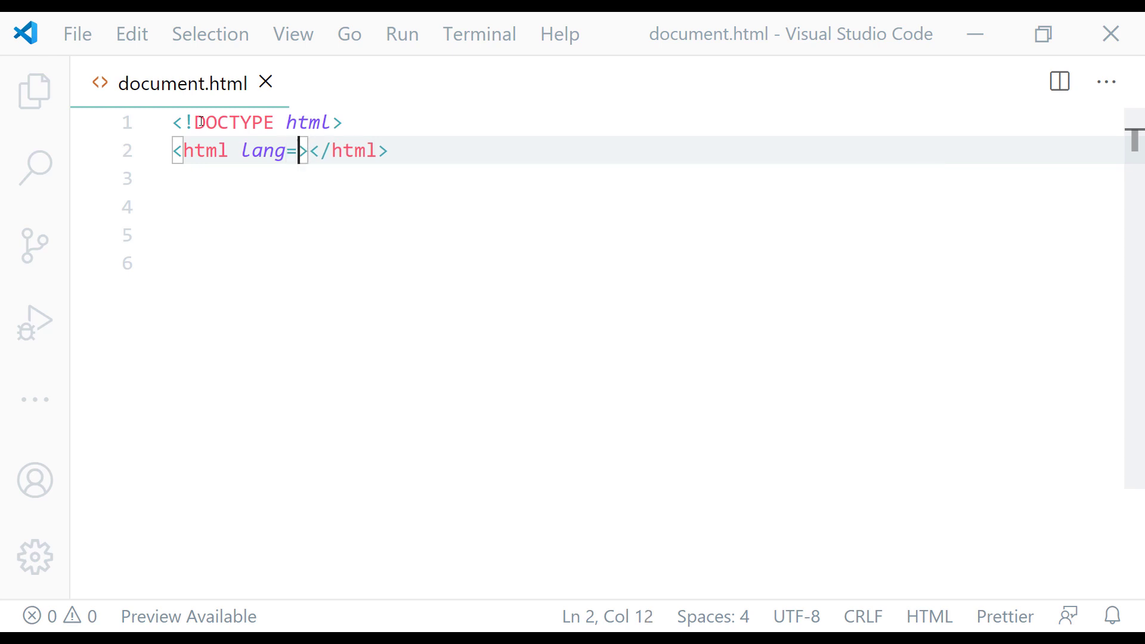
{"action": "type", "text": "\"en"}
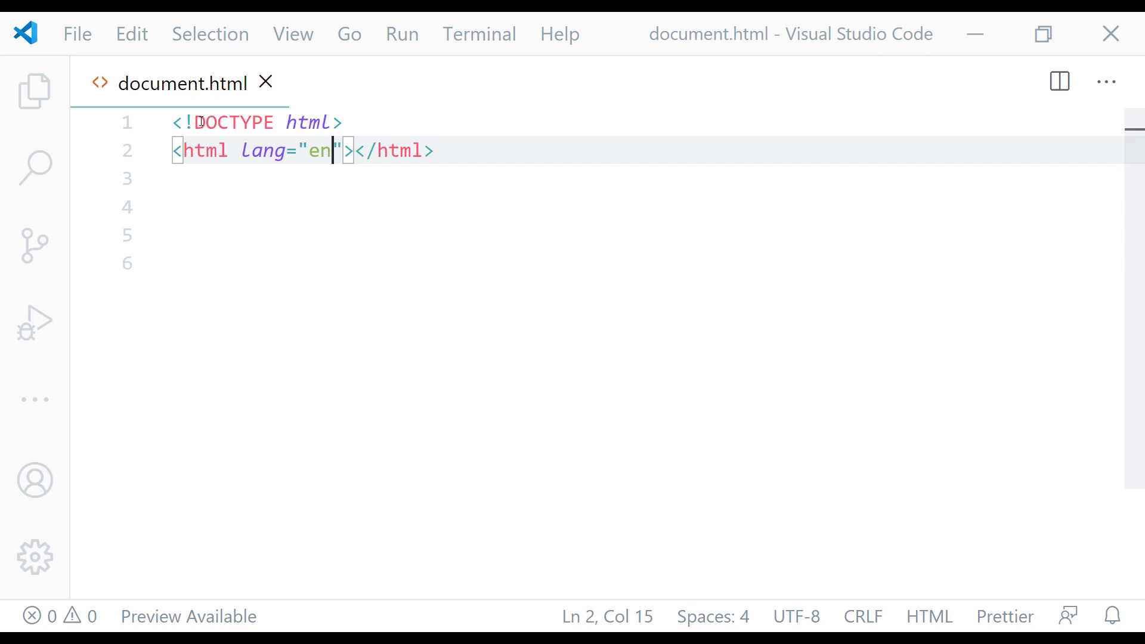
Add a head section titled 'Simple HTML Document' inside the html element
{"action": "key", "text": "Right"}
{"action": "key", "text": "Right"}
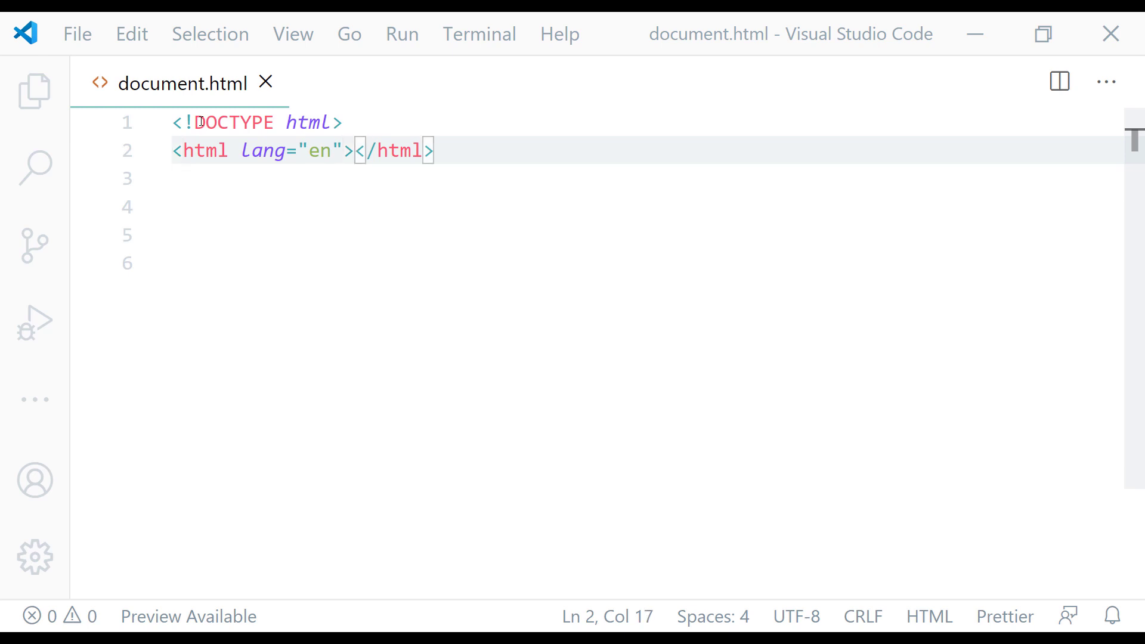
{"action": "key", "text": "Return"}
{"action": "type", "text": "<"}
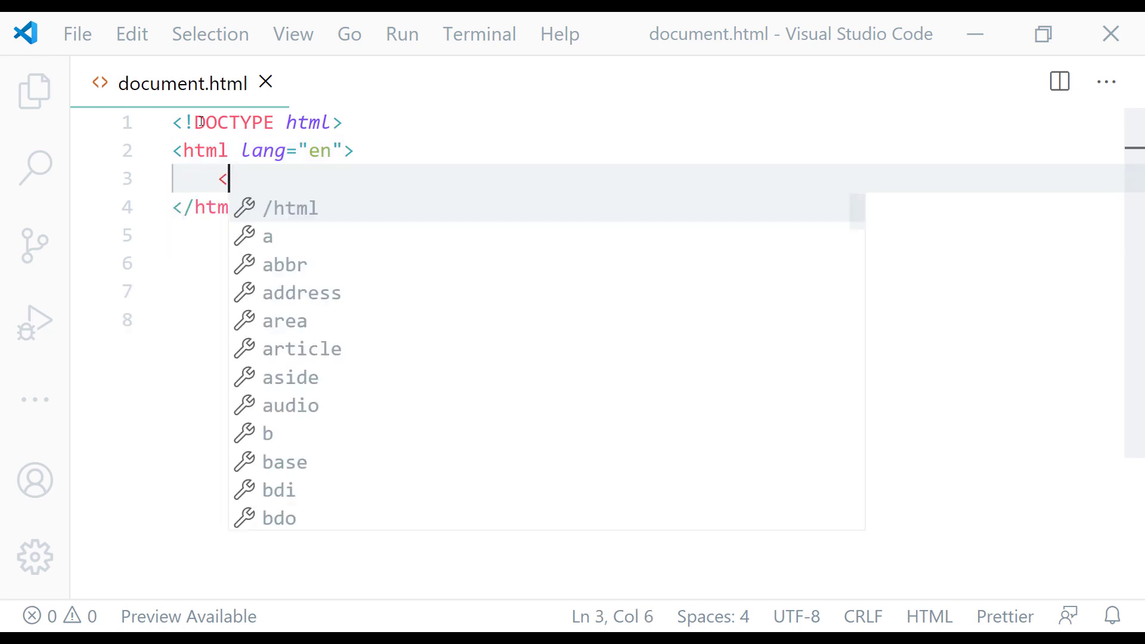
{"action": "type", "text": "head"}
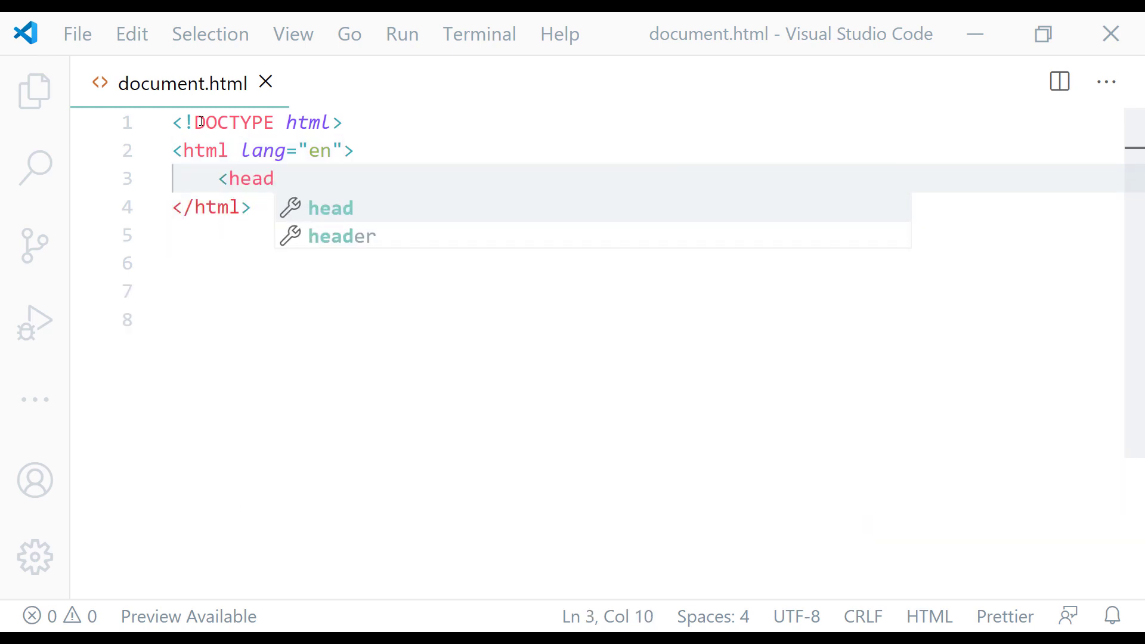
{"action": "type", "text": "></head>"}
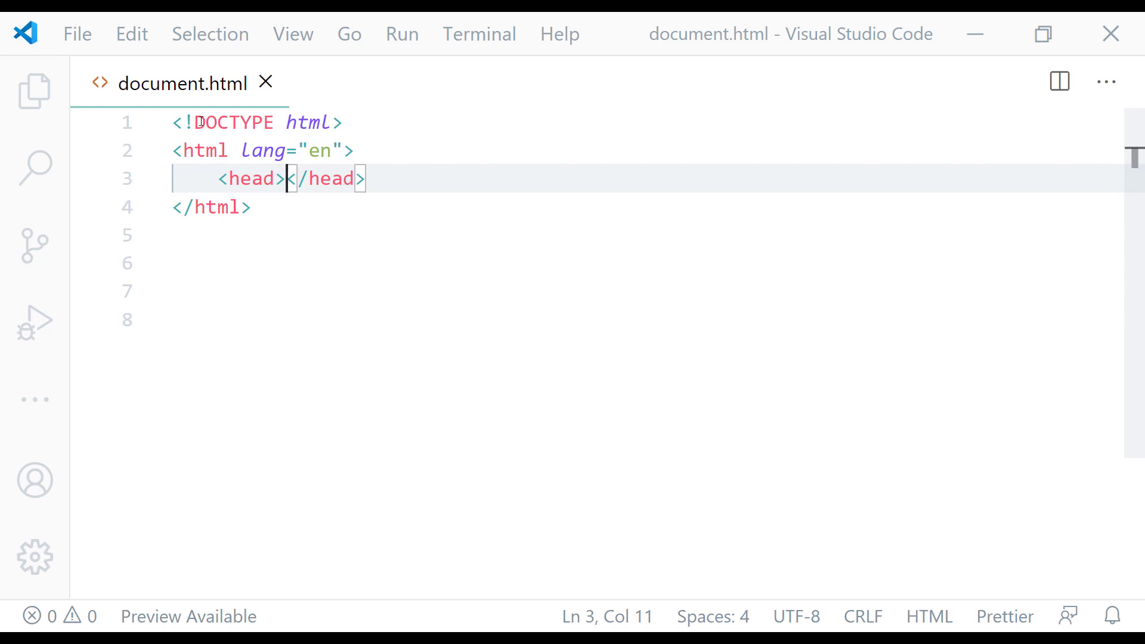
{"action": "key", "text": "Return"}
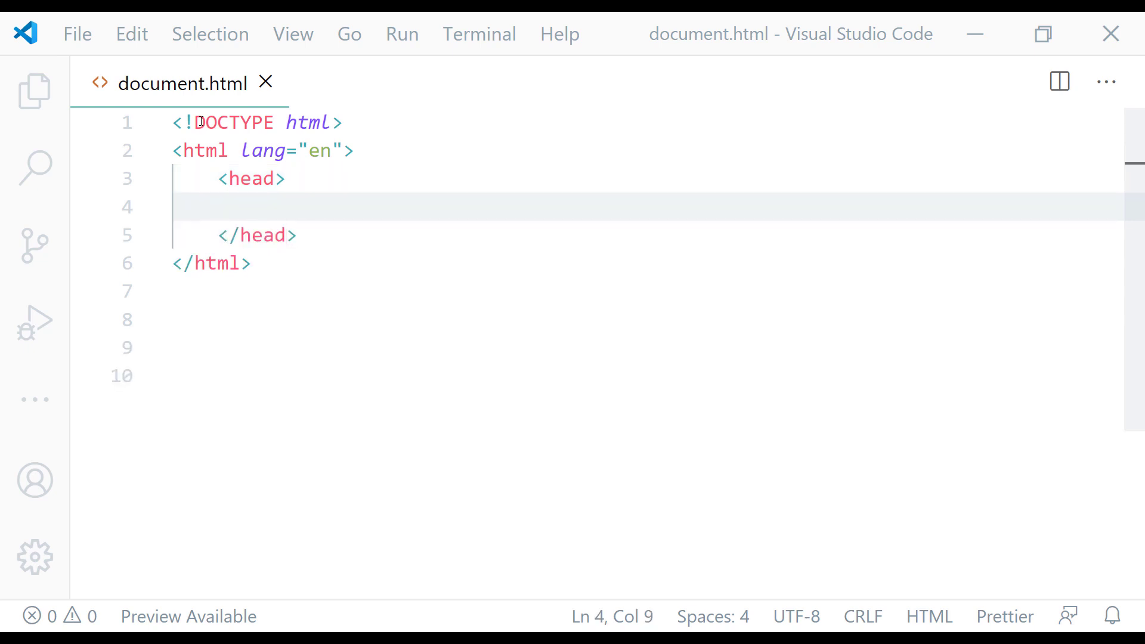
{"action": "type", "text": "<title"}
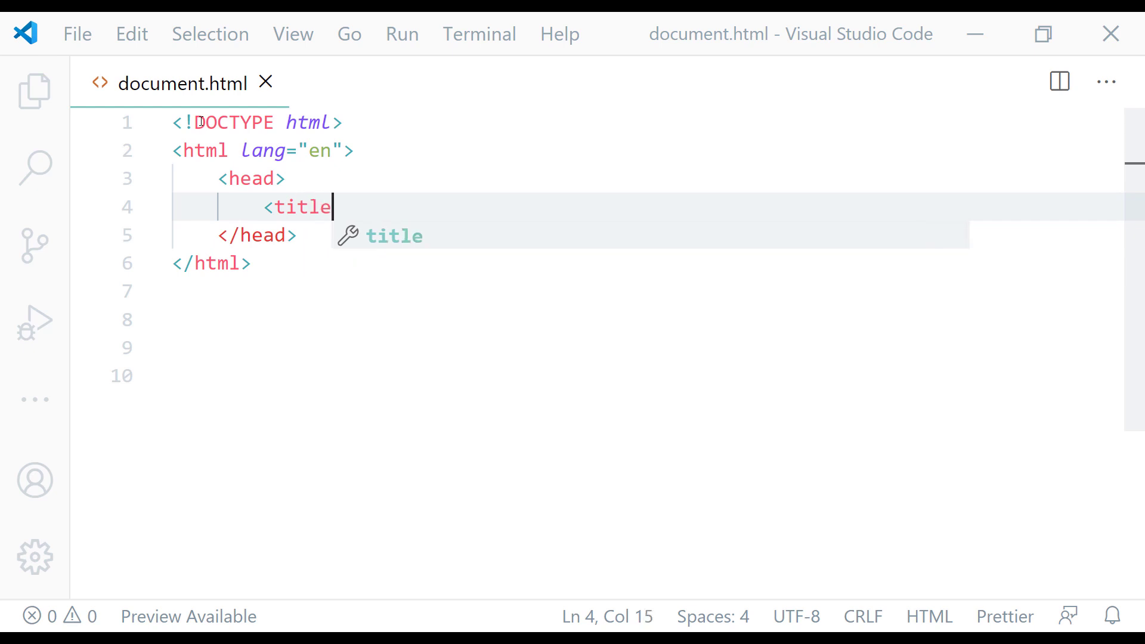
{"action": "type", "text": "></title>"}
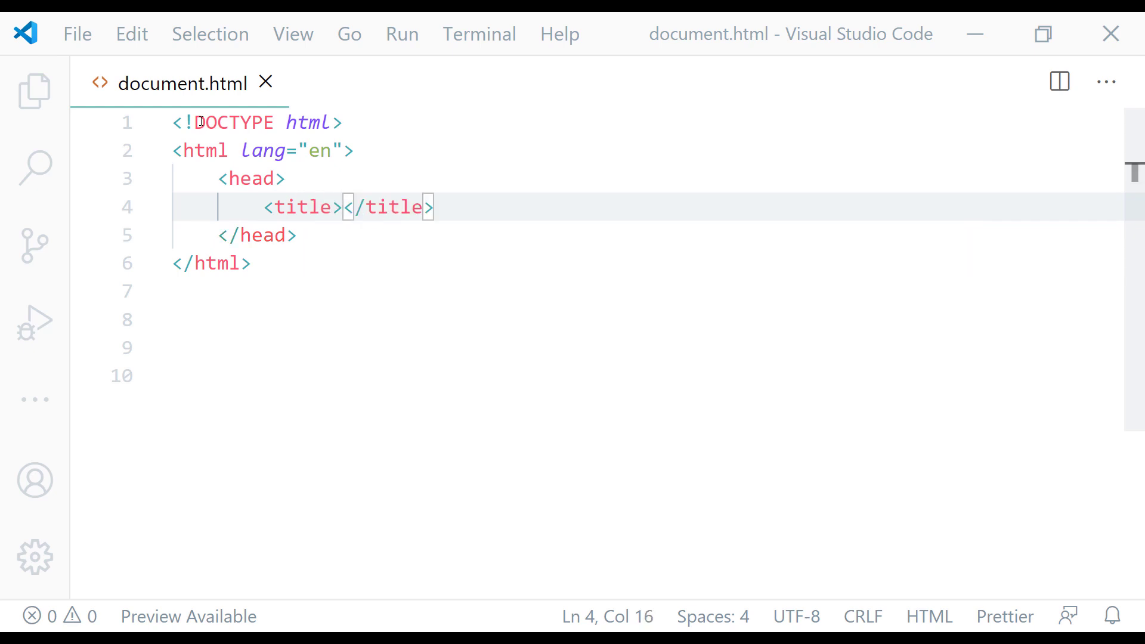
{"action": "type", "text": "Simple "}
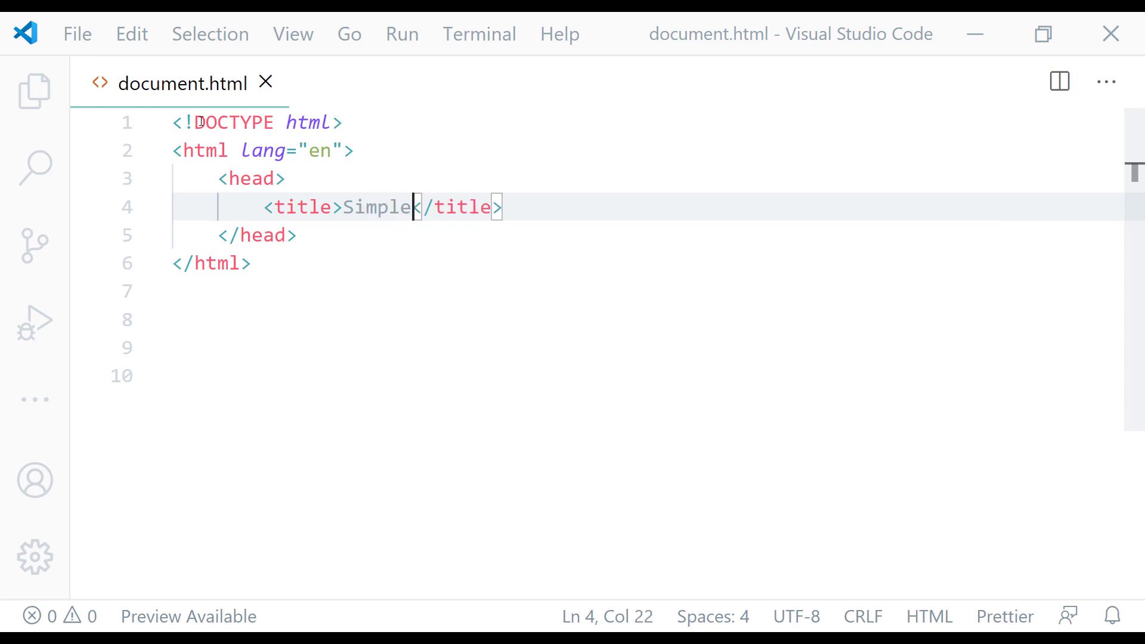
{"action": "type", "text": "HTML"}
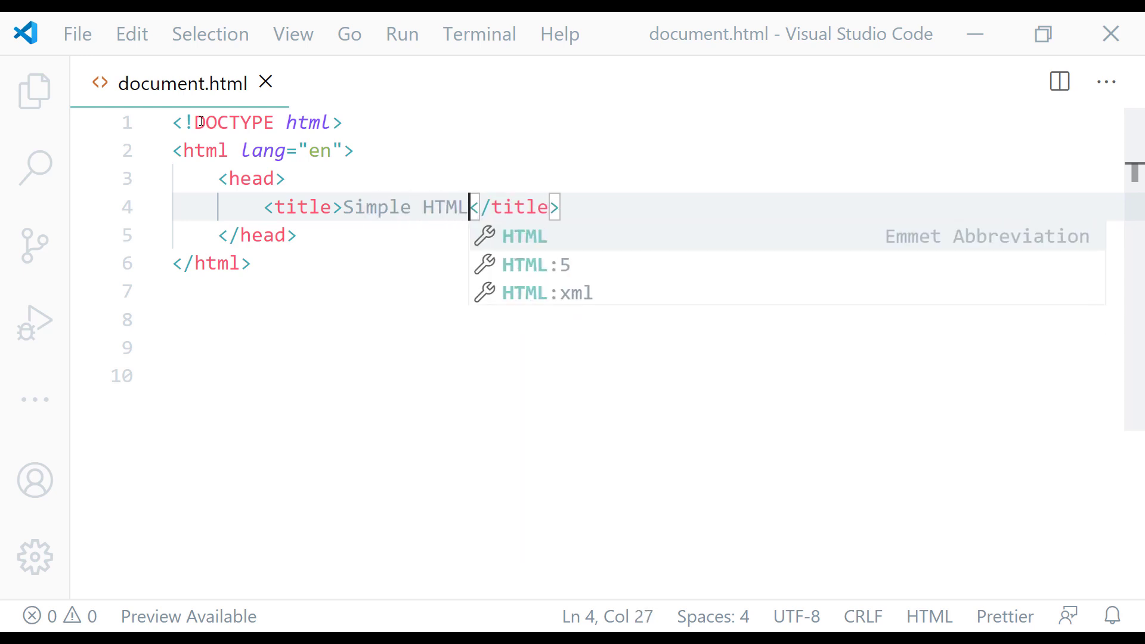
{"action": "type", "text": " Document"}
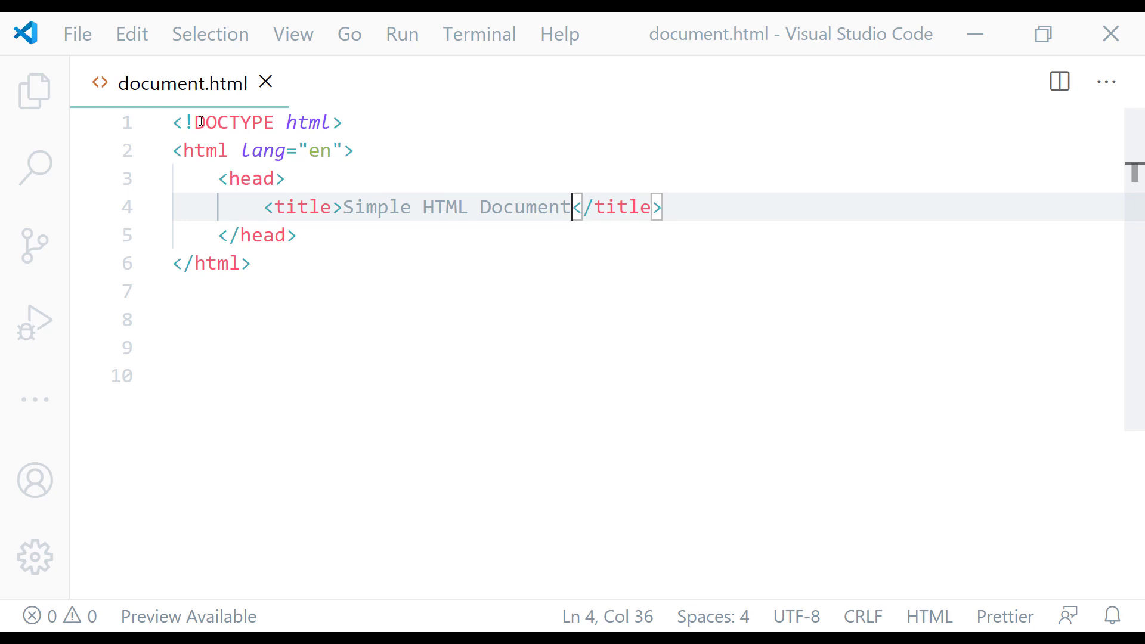
Add a body element after the head section
{"action": "left_click", "coordinate": [318, 239]}
{"action": "key", "text": "Return"}
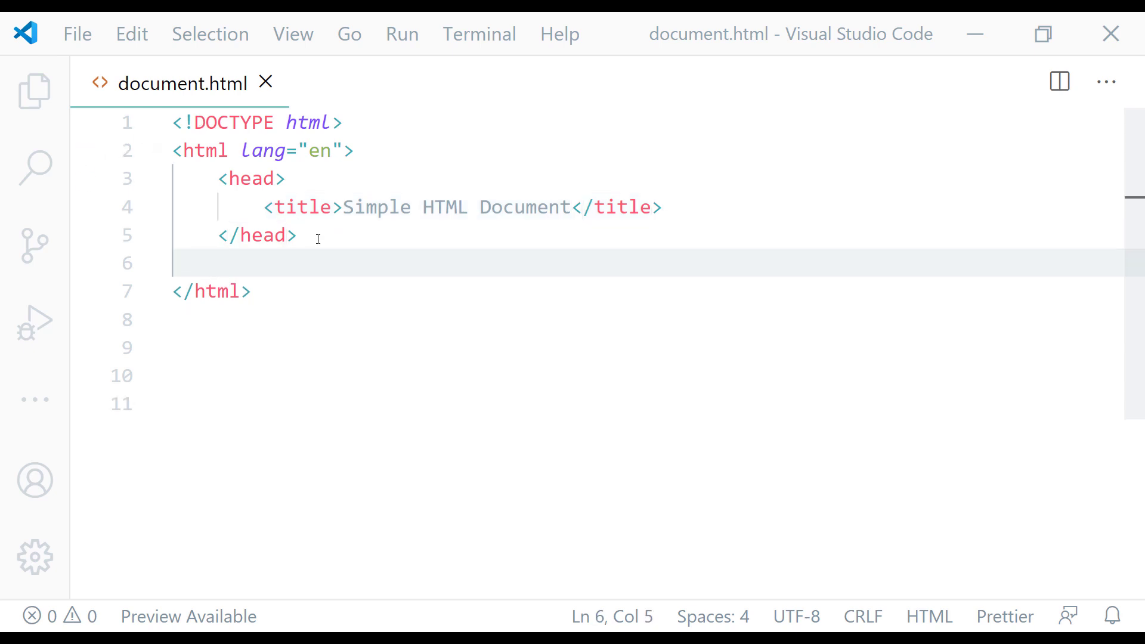
{"action": "type", "text": "<body></body>"}
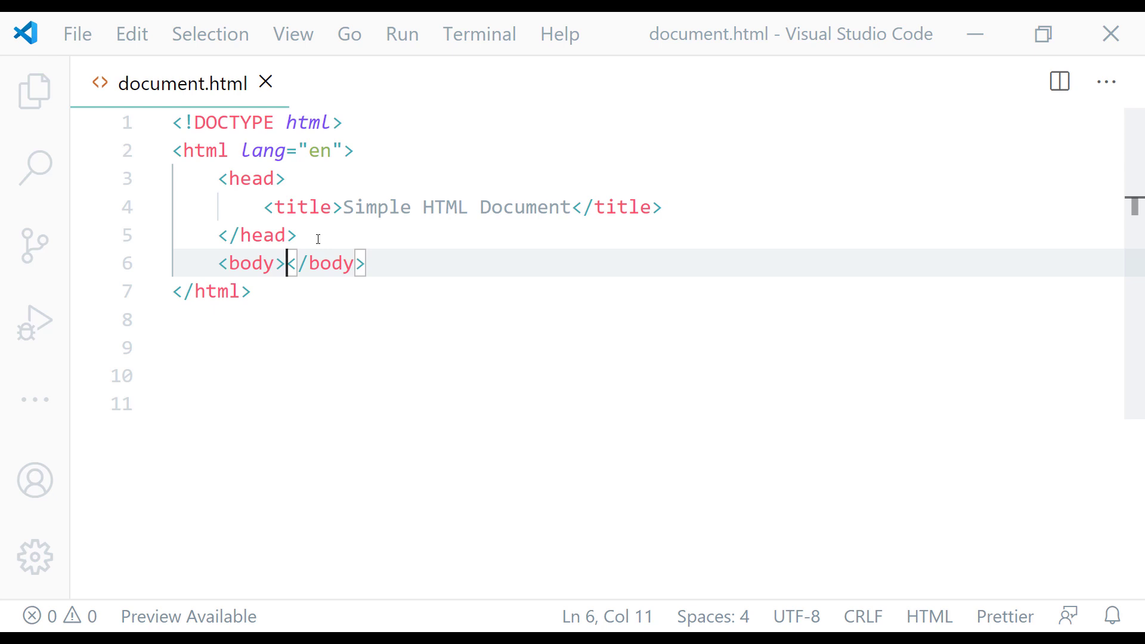
{"action": "key", "text": "Return"}
{"action": "type", "text": "<h"}
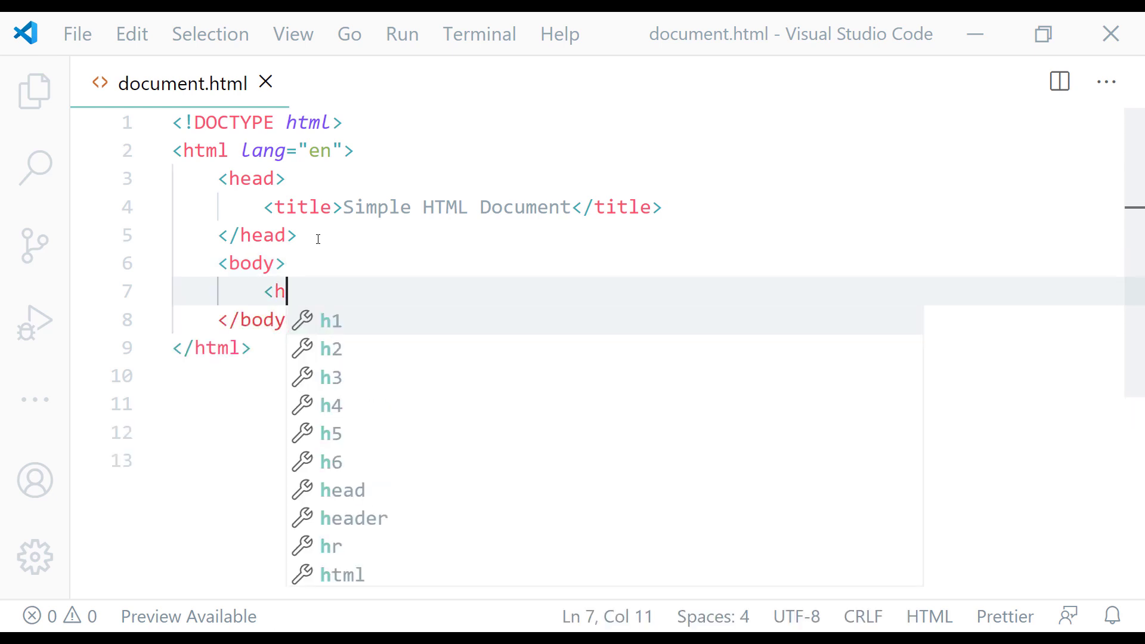
{"action": "type", "text": "1></h1>"}
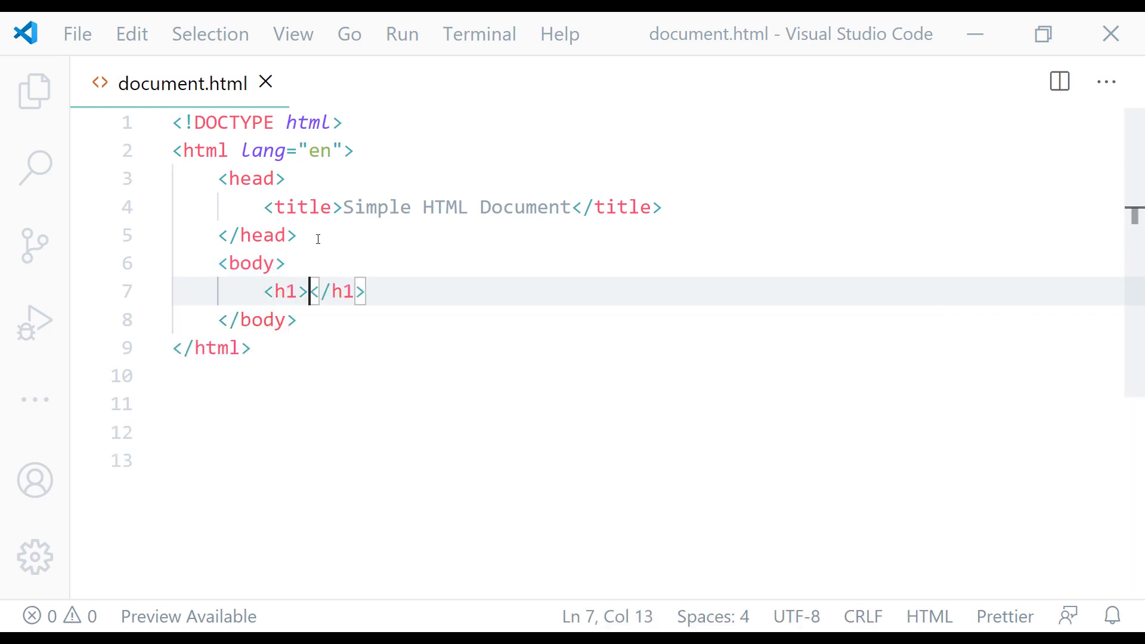
{"action": "type", "text": "Hi"}
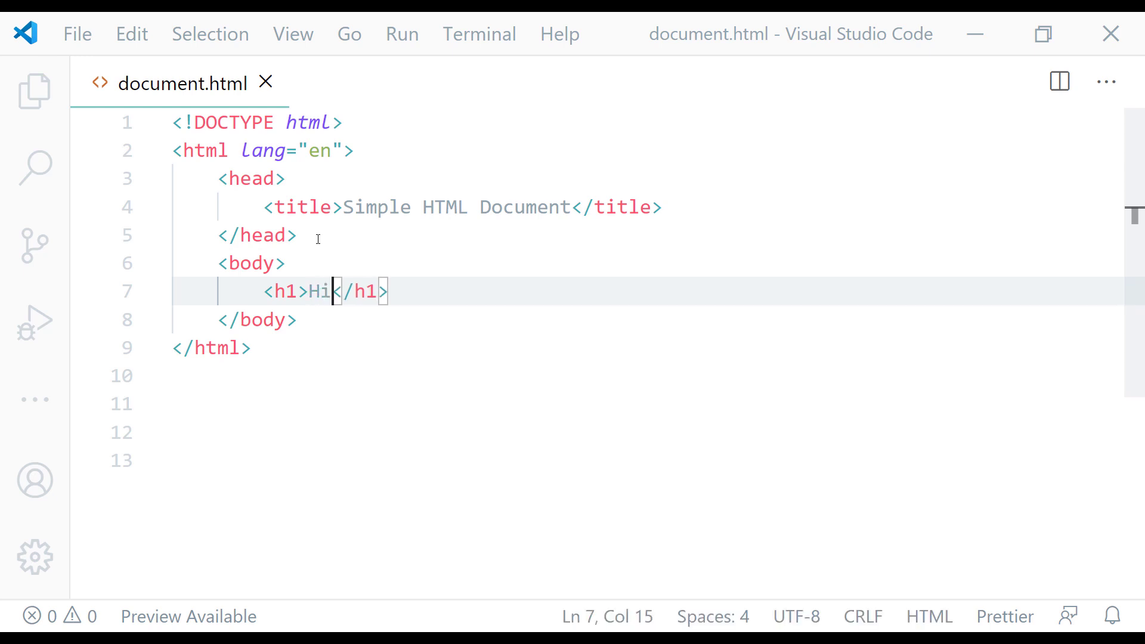
{"action": "type", "text": " there!"}
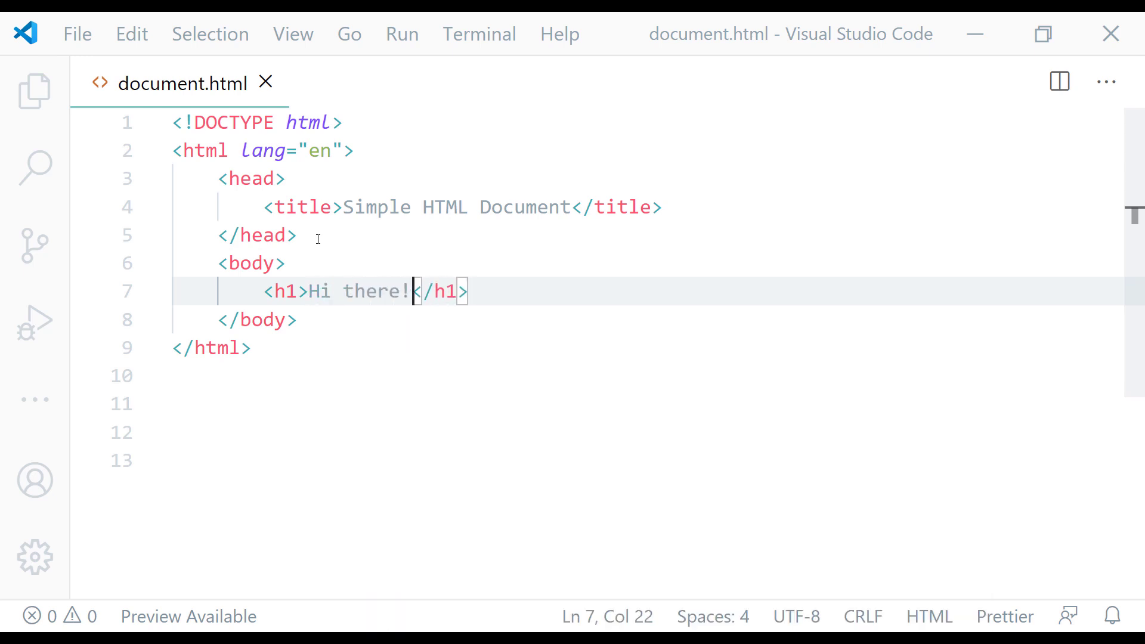
Add the h1 'Hi there!' and paragraph 'This is a simple HTML document', then minimize VS Code
{"action": "left_click", "coordinate": [481, 284]}
{"action": "key", "text": "Return"}
{"action": "type", "text": "<p"}
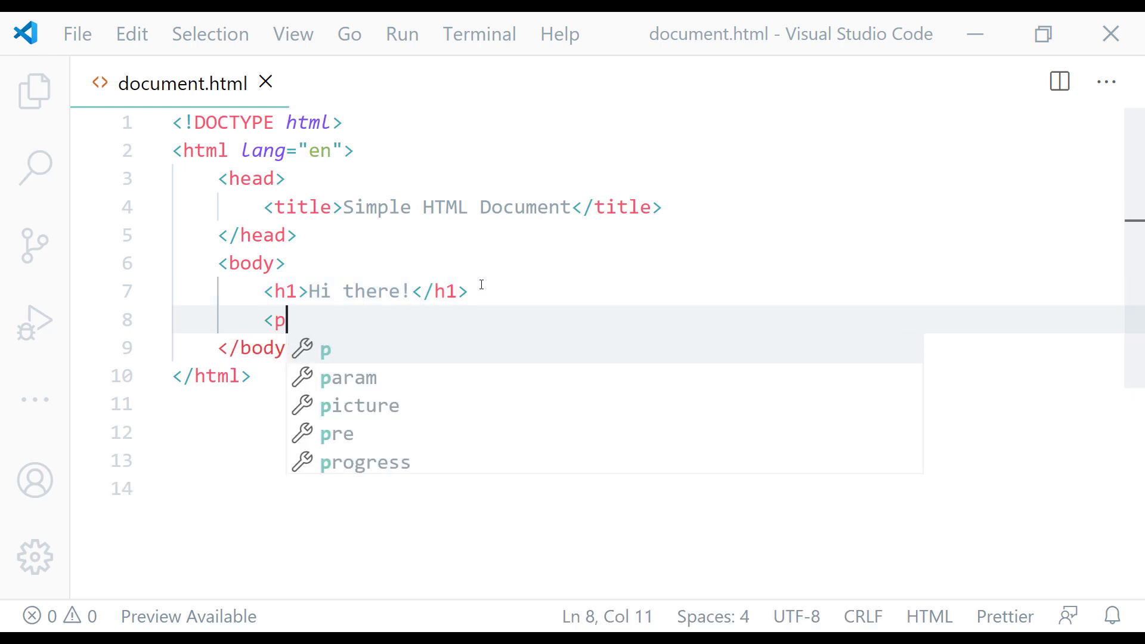
{"action": "type", "text": ">This "}
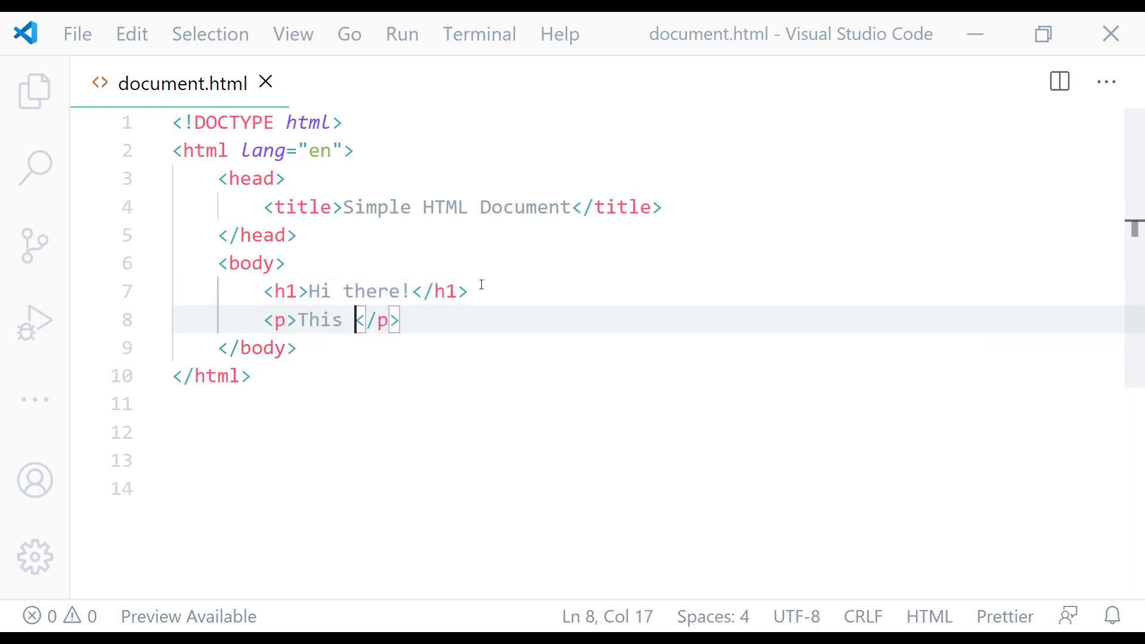
{"action": "type", "text": "is a "}
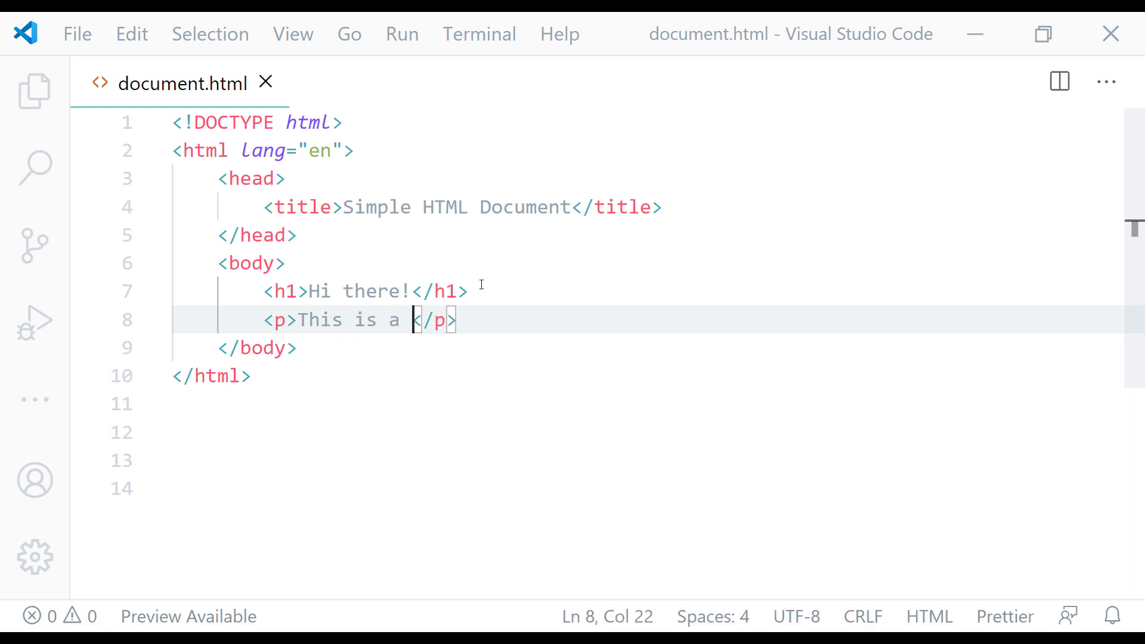
{"action": "type", "text": "simple HTM"}
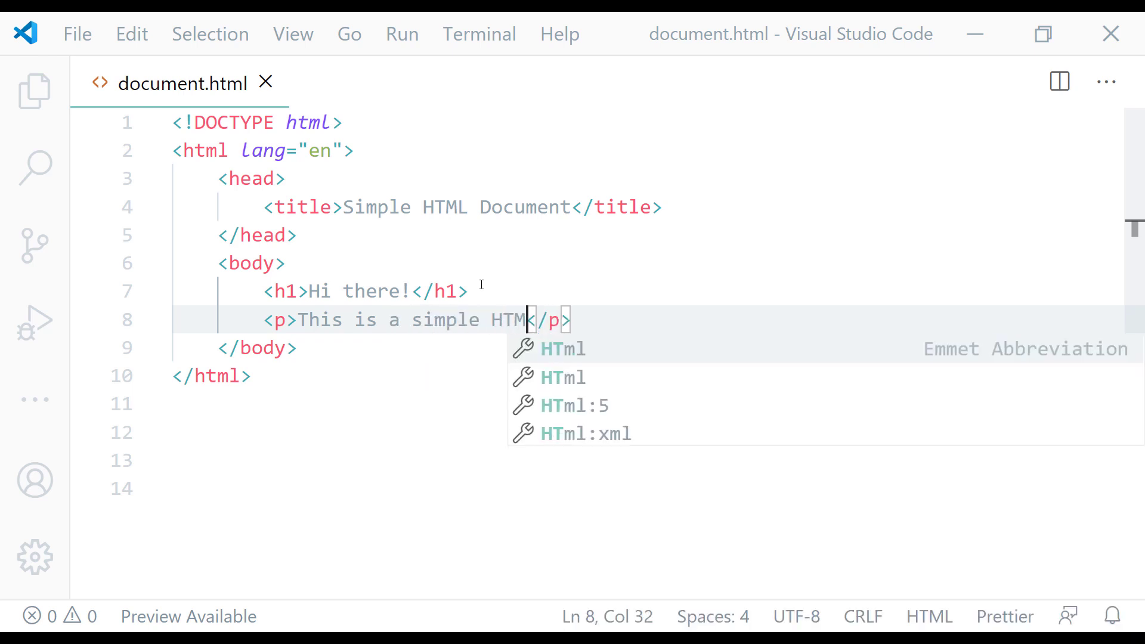
{"action": "type", "text": "L docume"}
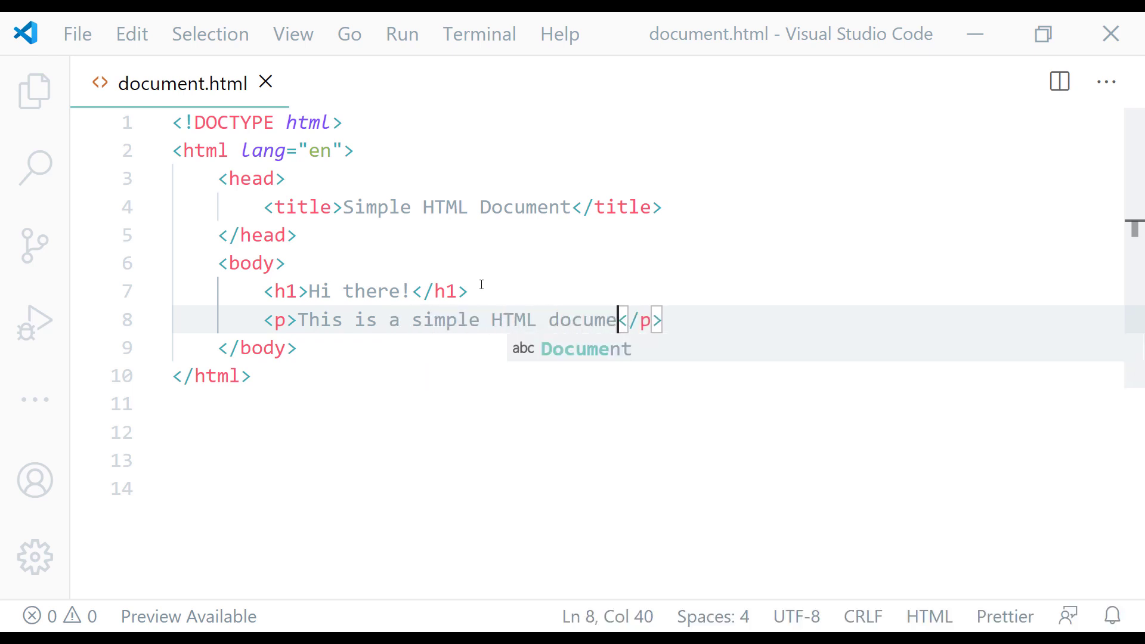
{"action": "type", "text": "nt"}
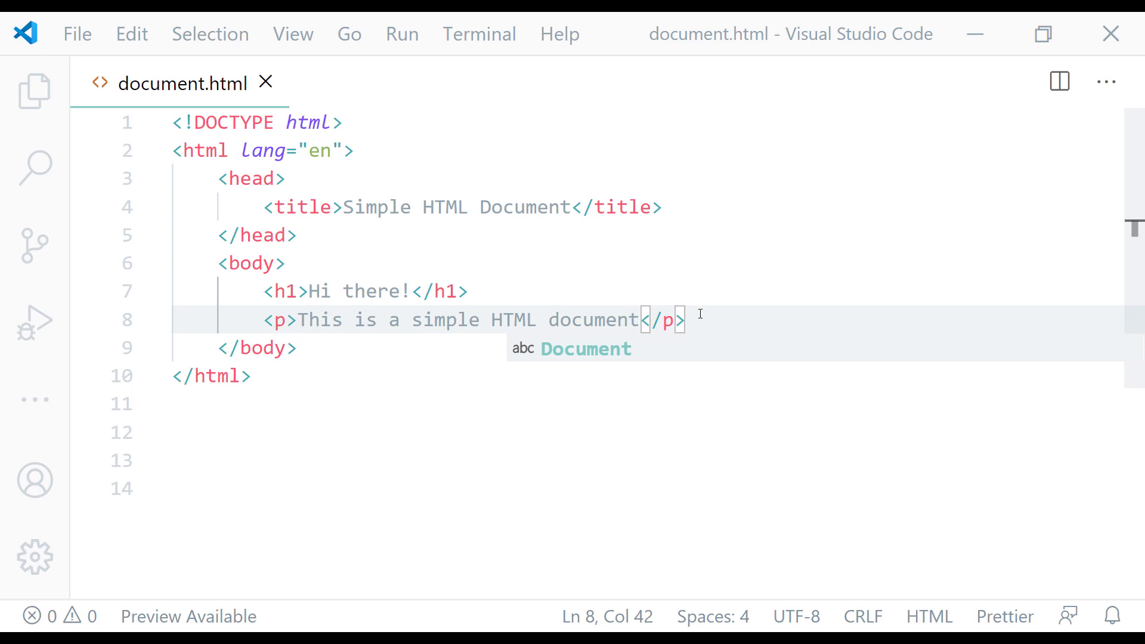
{"action": "key", "text": "End"}
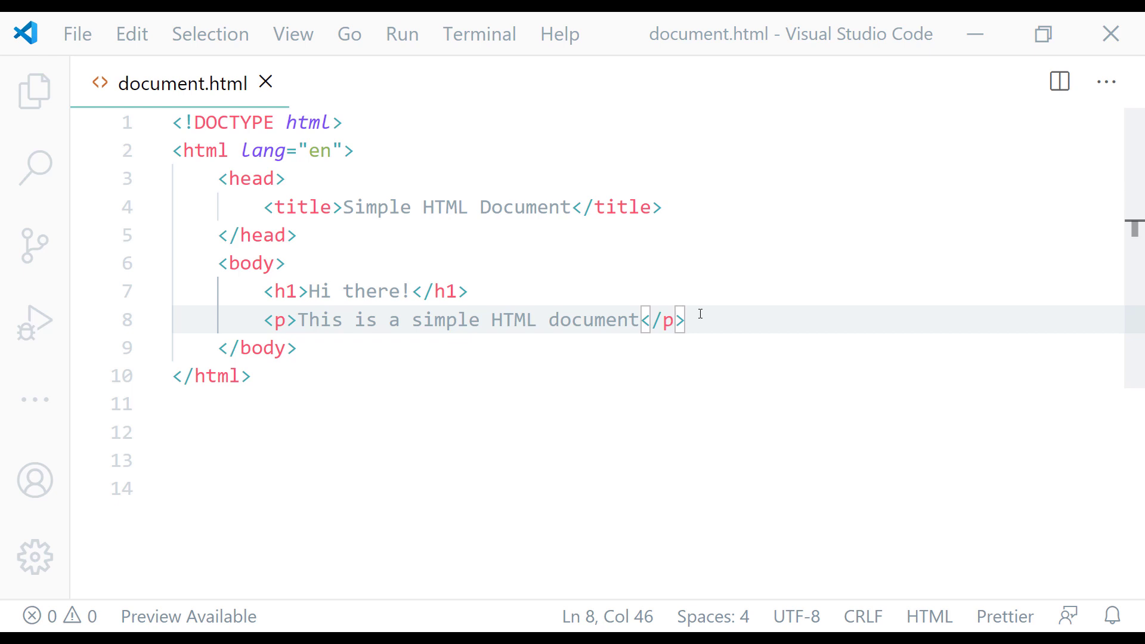
{"action": "left_click", "coordinate": [972, 42]}
Open document.html from the desktop in Google Chrome
{"action": "right_click", "coordinate": [39, 31]}
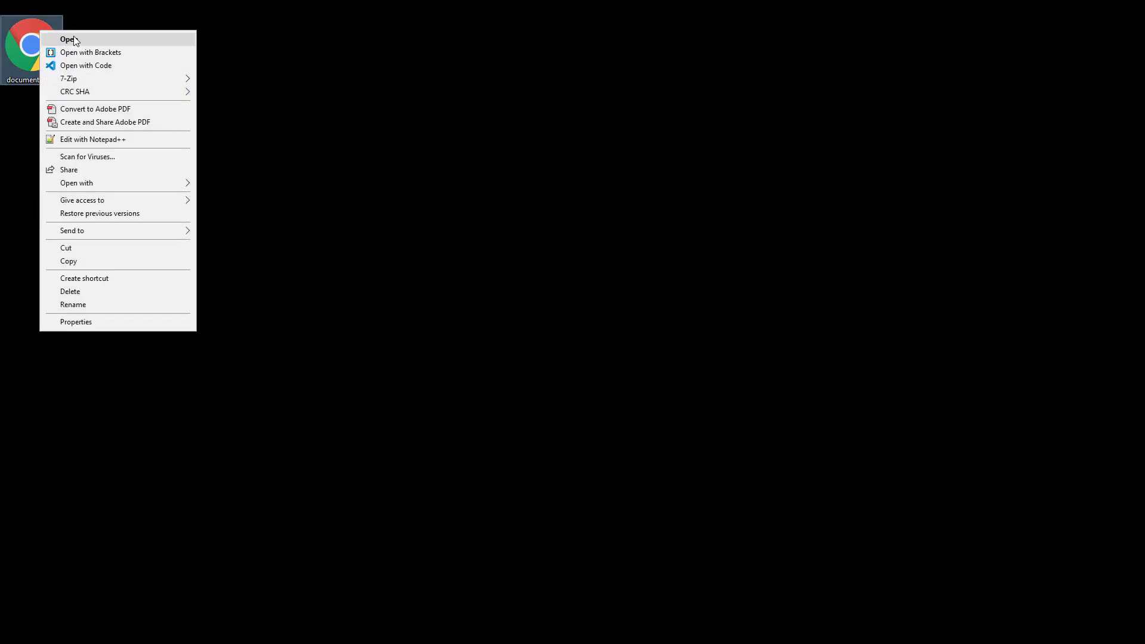
{"action": "left_click", "coordinate": [75, 41]}
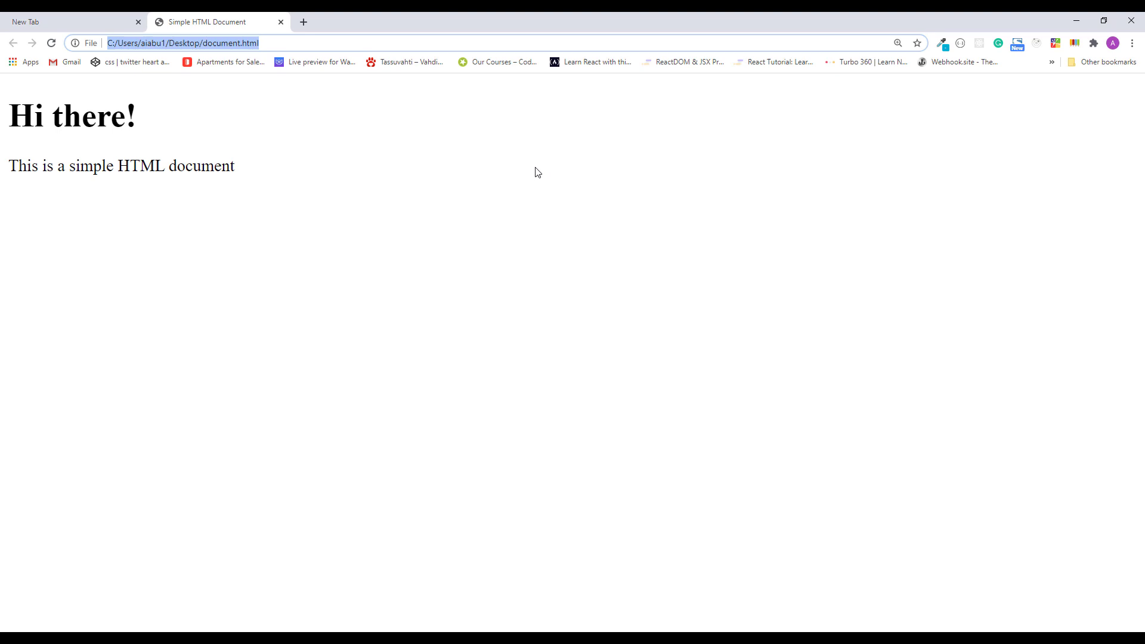